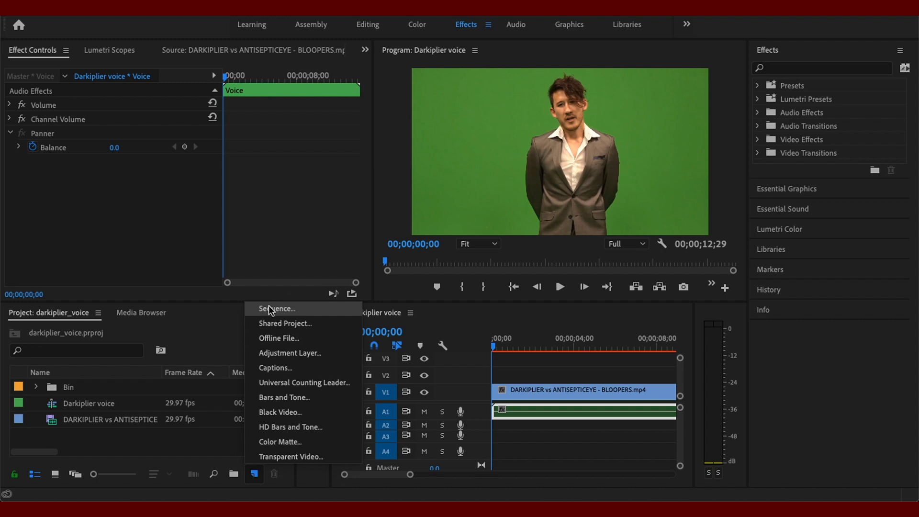
# Load the DARKIPLIER vs ANTISEPTICEYE - BLOOPERS.mp4 footage in the source monitor and try to place it at the start of the sequence
pyautogui.click(285, 311)
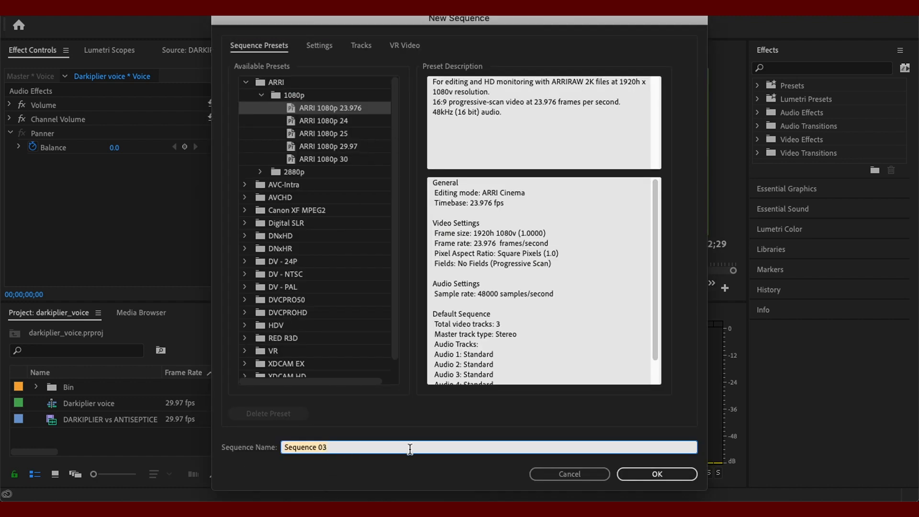
pyautogui.click(559, 478)
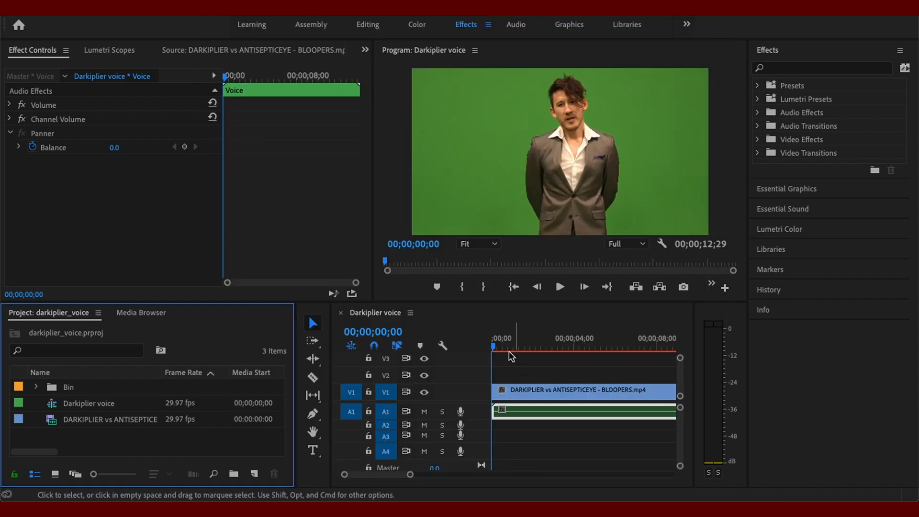
pyautogui.doubleClick(93, 420)
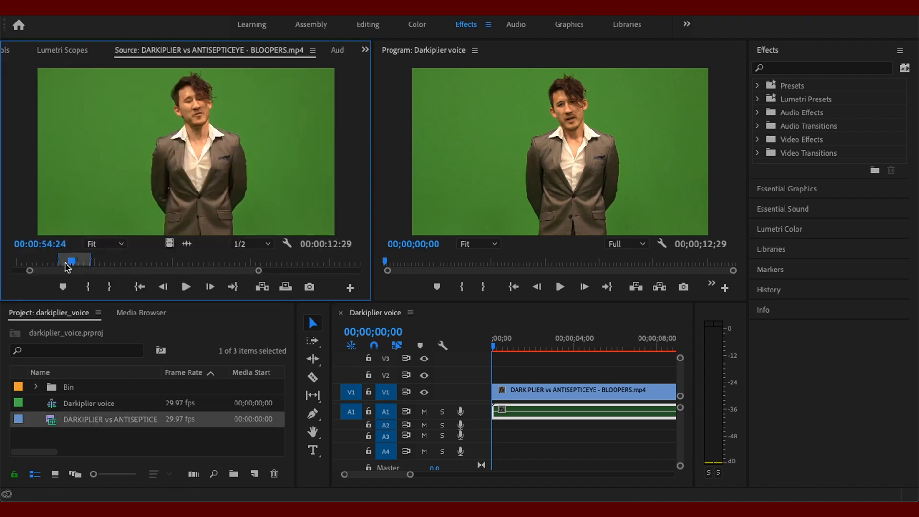
pyautogui.moveTo(67, 262)
pyautogui.mouseDown()
pyautogui.moveTo(81, 262)
pyautogui.moveTo(70, 263)
pyautogui.mouseUp()
pyautogui.moveTo(233, 194); pyautogui.dragTo(493, 395)
# Widen the timeline to show the whole clip and bring up the Voice clip's effect controls, with the playhead at the start
pyautogui.moveTo(335, 392); pyautogui.dragTo(164, 391)
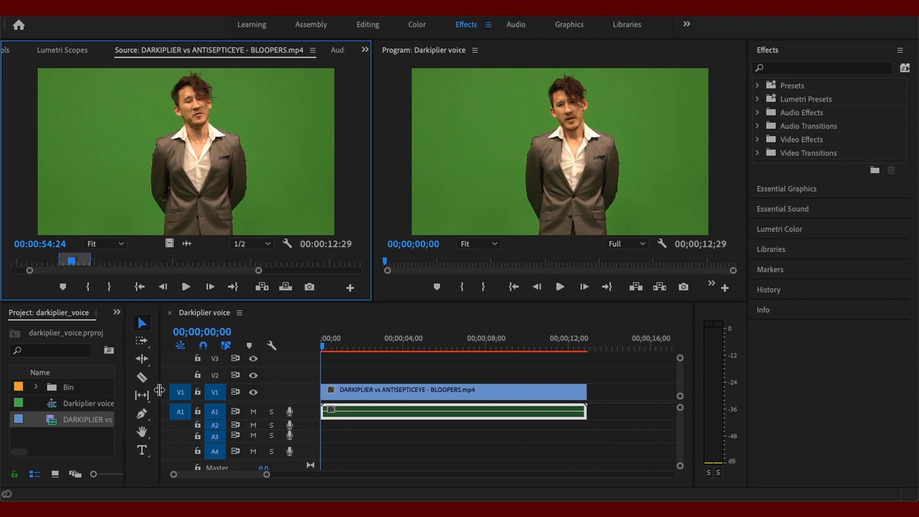
pyautogui.click(357, 347)
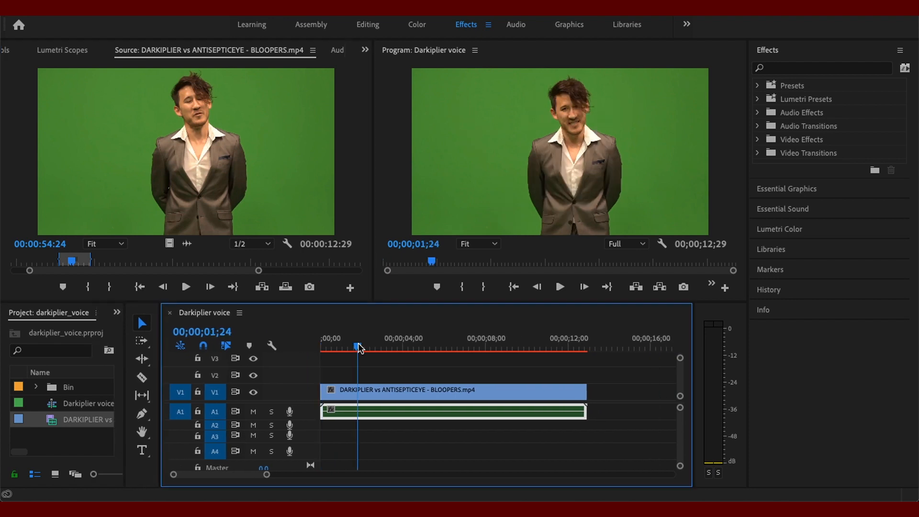
pyautogui.click(8, 52)
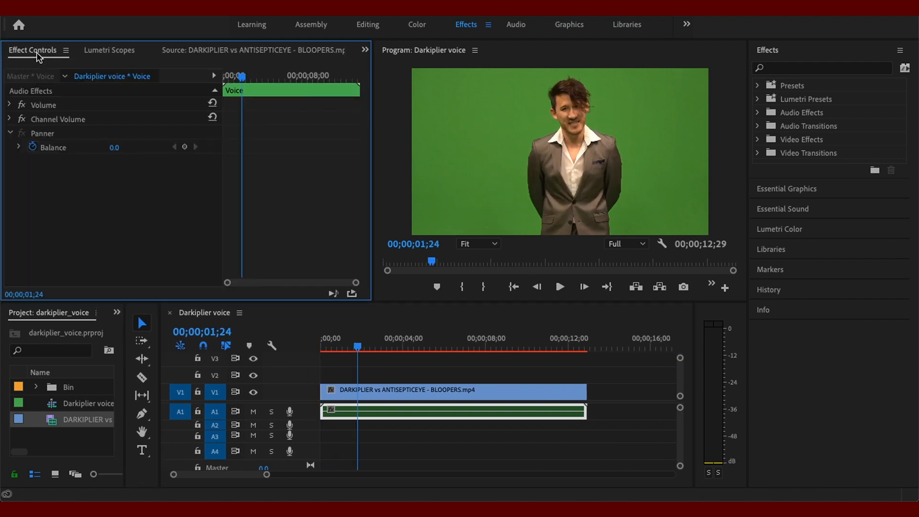
pyautogui.moveTo(358, 343); pyautogui.dragTo(315, 349)
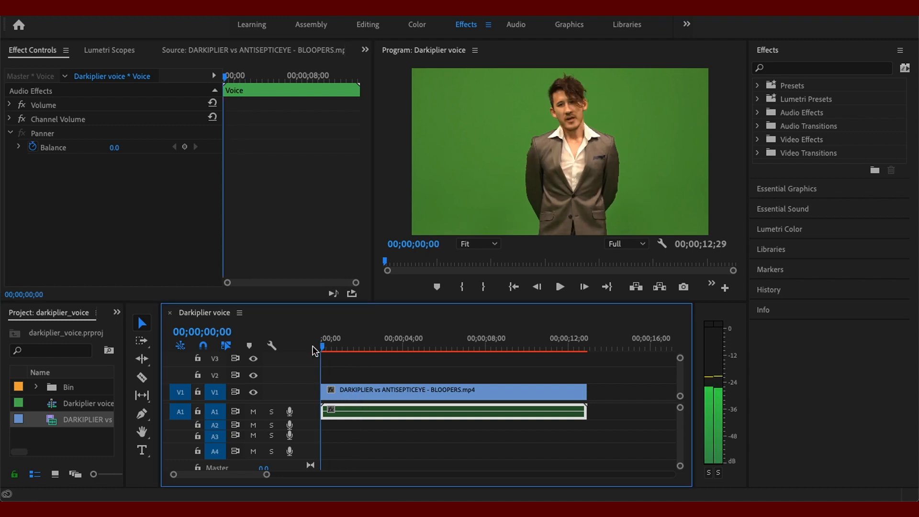
# Find the Pitch Shifter audio effect and apply it to the Voice clip on track A1
pyautogui.click(781, 48)
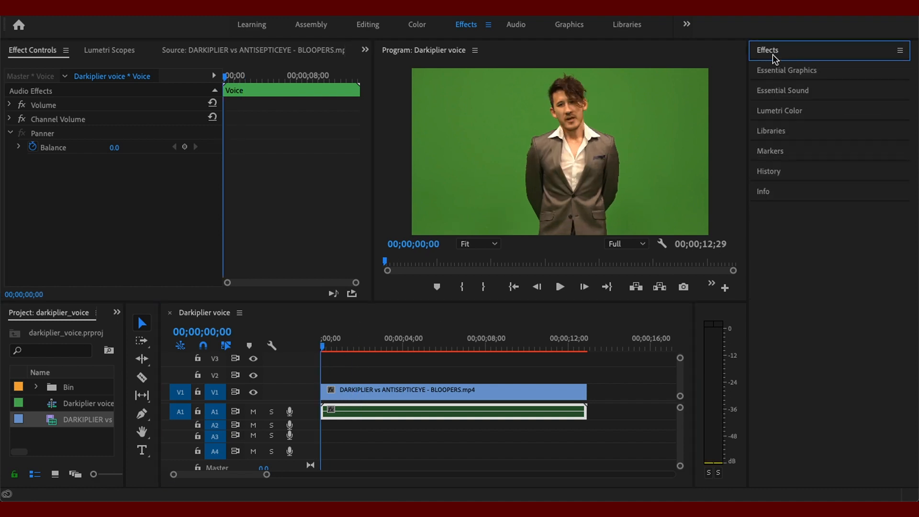
pyautogui.click(772, 54)
pyautogui.click(775, 71)
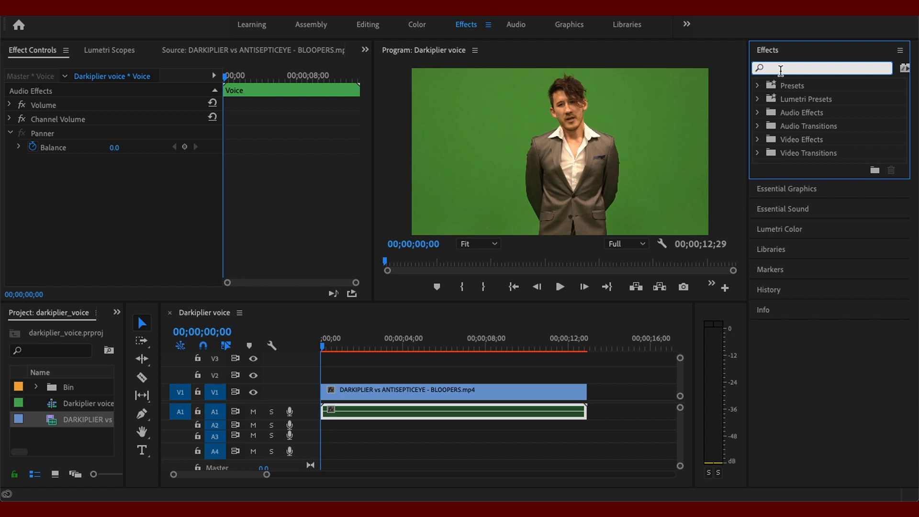
pyautogui.write('pitch shifter')
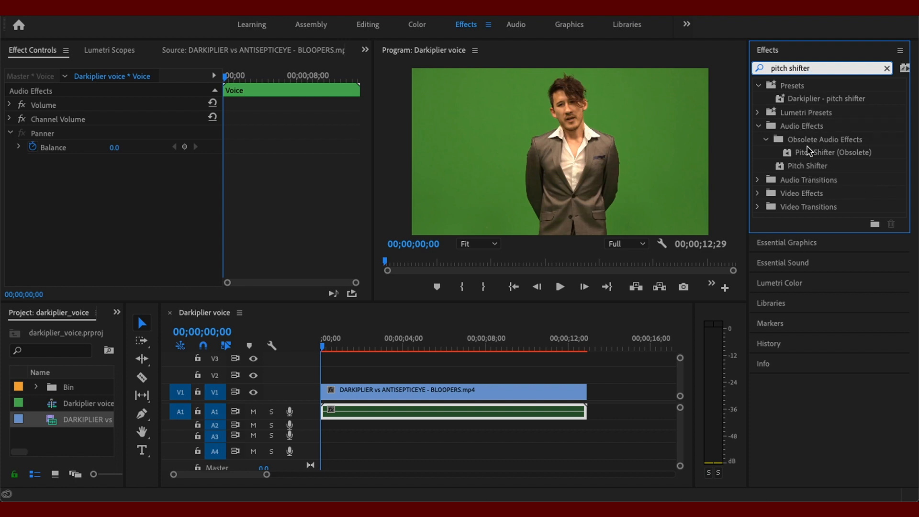
pyautogui.moveTo(817, 169); pyautogui.dragTo(406, 412)
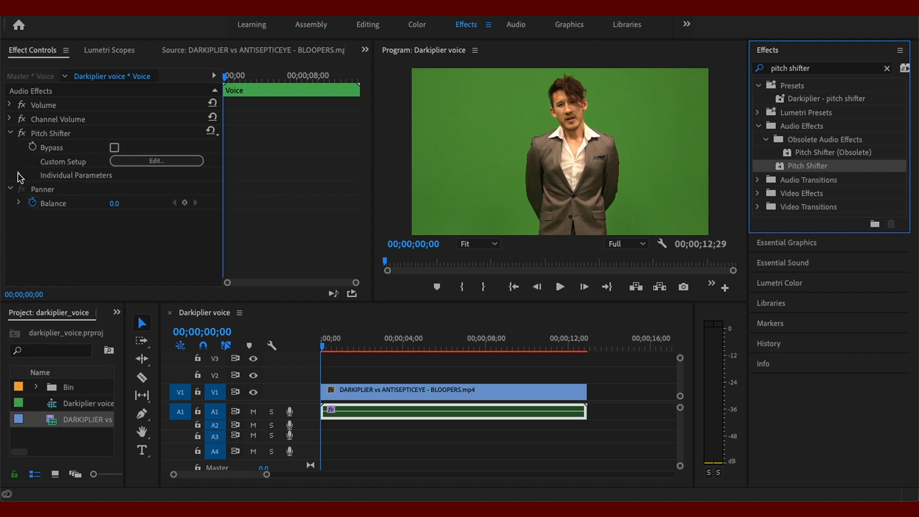
# Set the Pitch Shifter's Transpose Ratio to 0.98 and play back the clip to hear the lowered voice
pyautogui.click(19, 176)
pyautogui.click(30, 189)
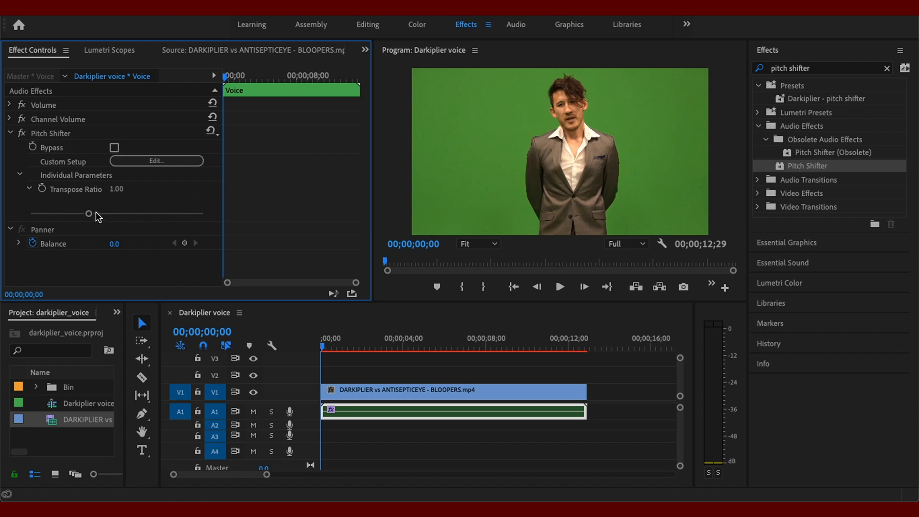
pyautogui.moveTo(88, 213); pyautogui.dragTo(84, 215)
pyautogui.press('space')
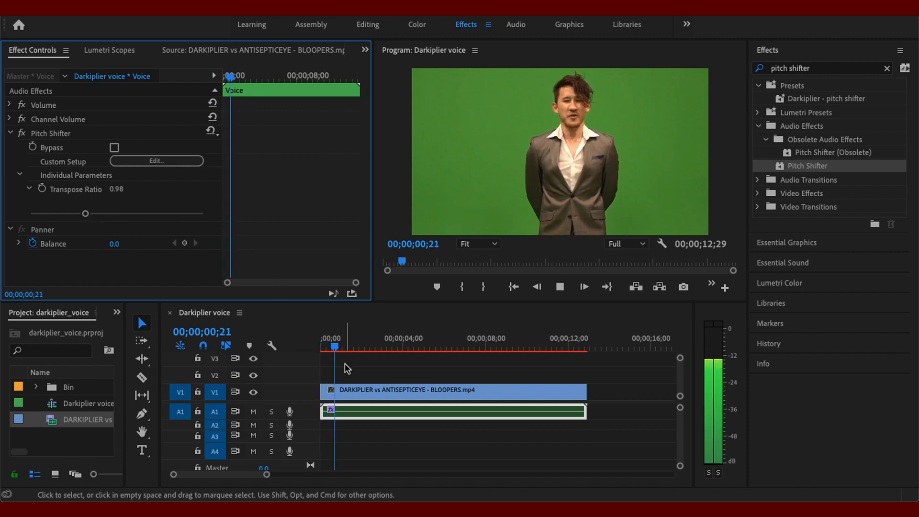
pyautogui.press('space')
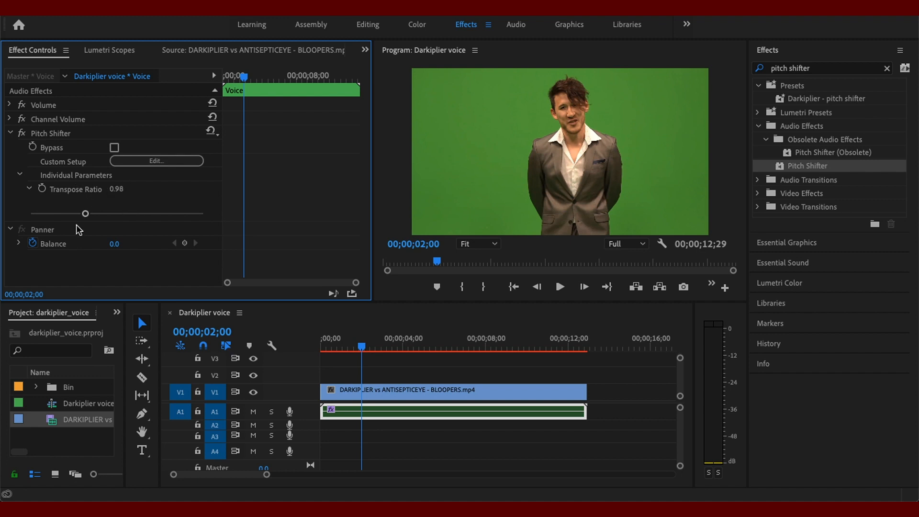
pyautogui.click(11, 134)
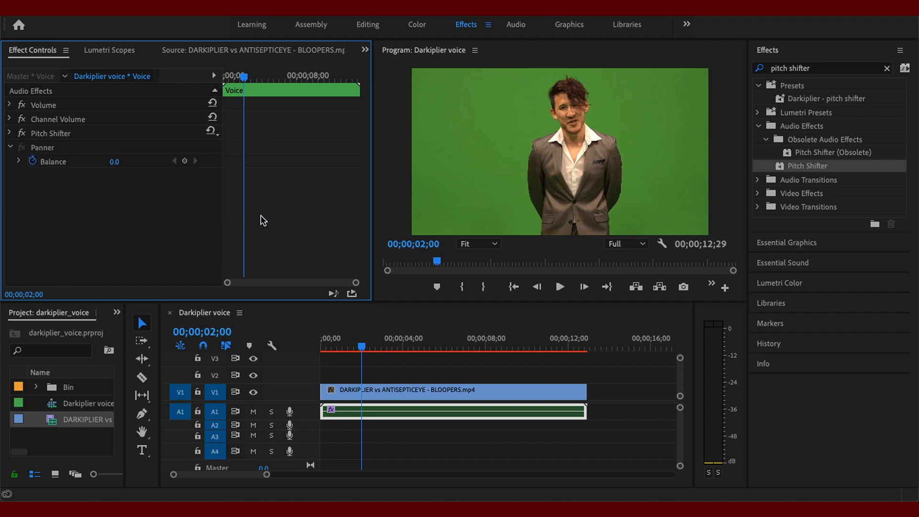
# Find the Delay audio effect and add it to the Voice clip after the Pitch Shifter
pyautogui.click(887, 68)
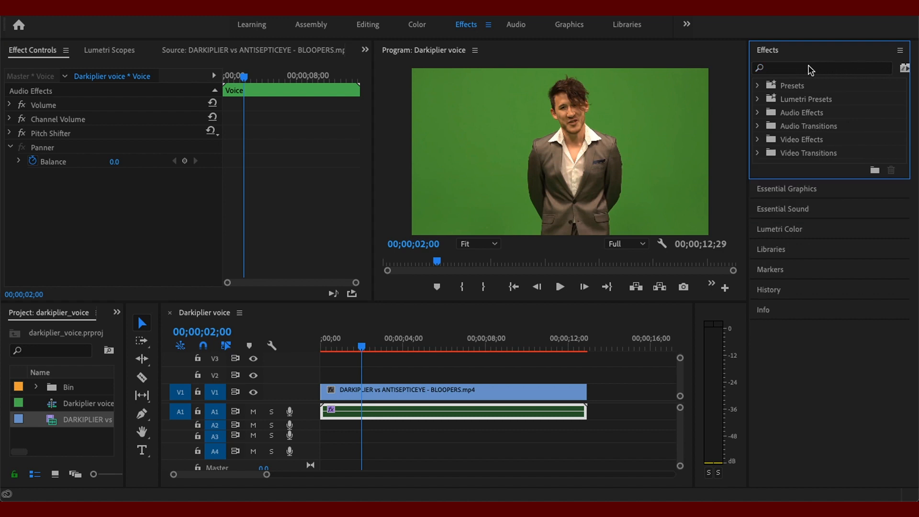
pyautogui.click(800, 68)
pyautogui.write('del')
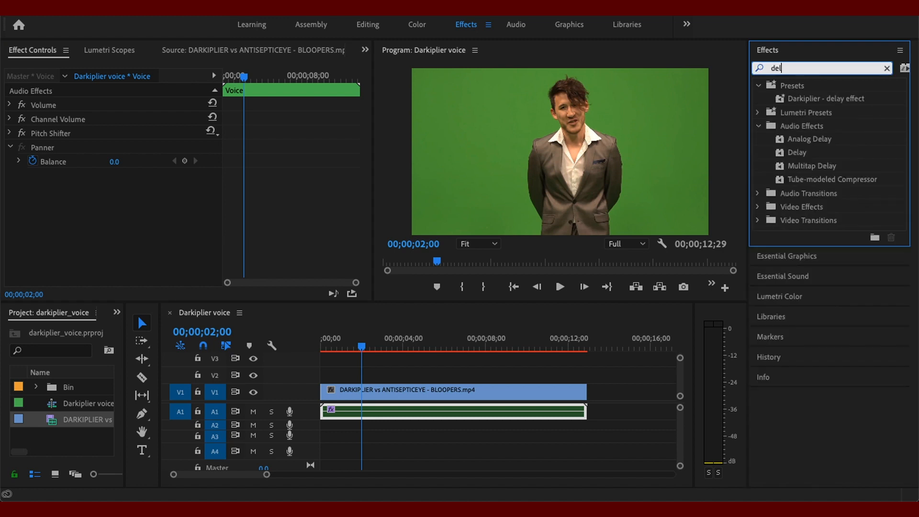
pyautogui.write('at')
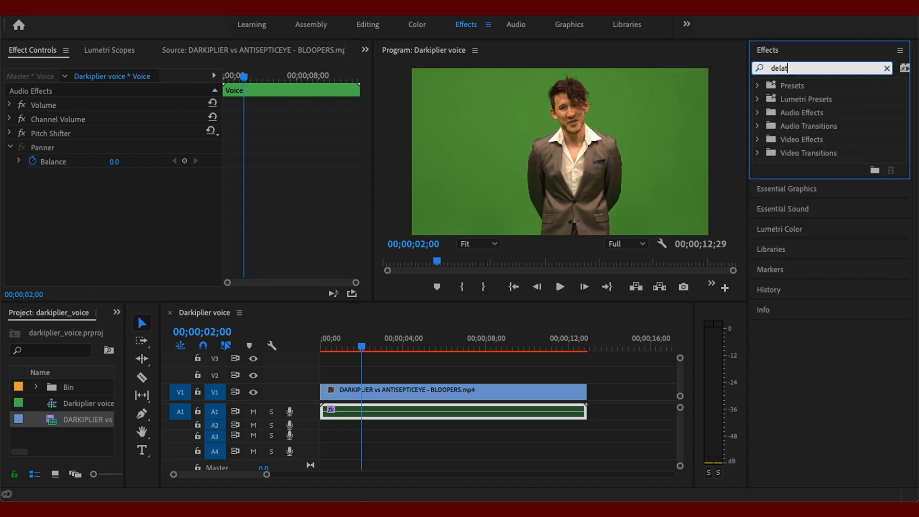
pyautogui.press('BackSpace')
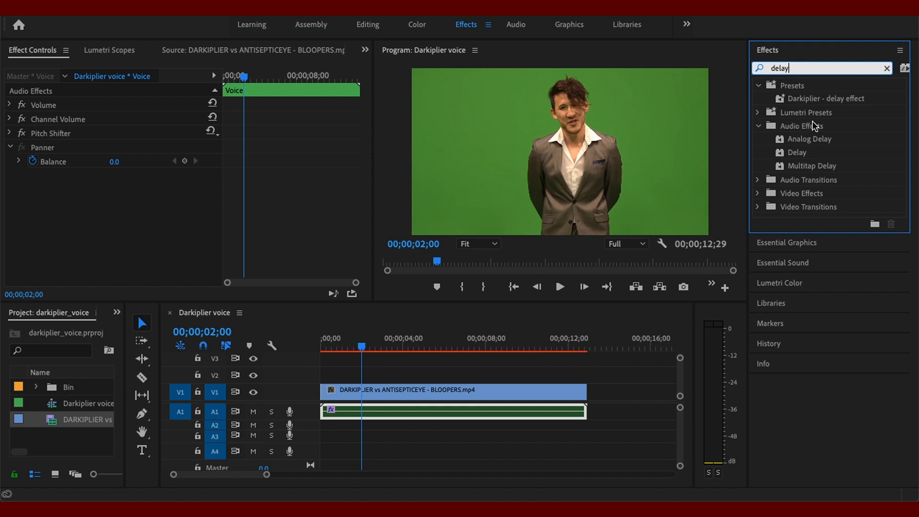
pyautogui.moveTo(809, 155); pyautogui.dragTo(92, 195)
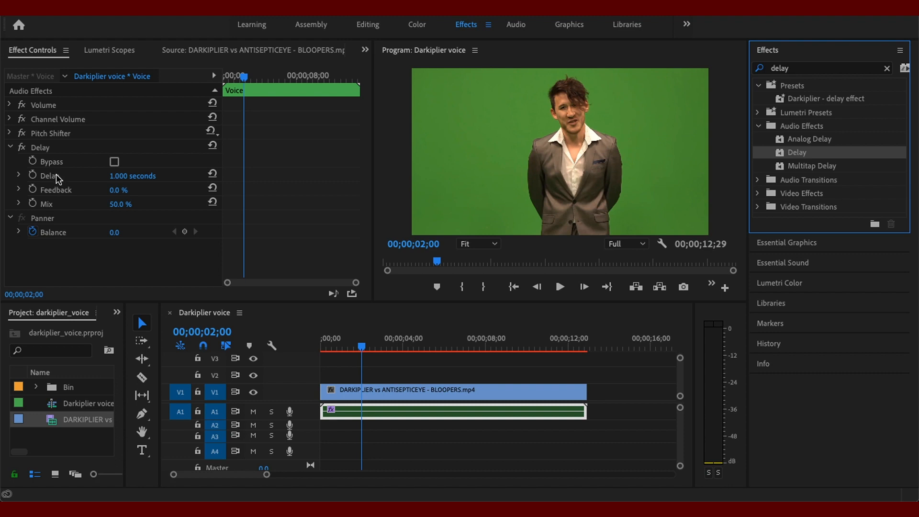
# Configure the Delay effect with a delay of 0.3 seconds, 40% feedback and 30% mix
pyautogui.click(124, 177)
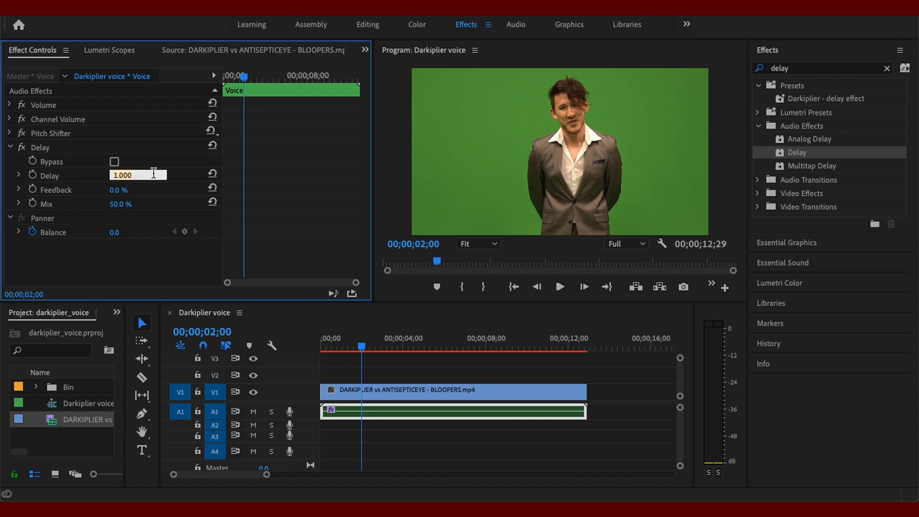
pyautogui.write('0.3')
pyautogui.press('Return')
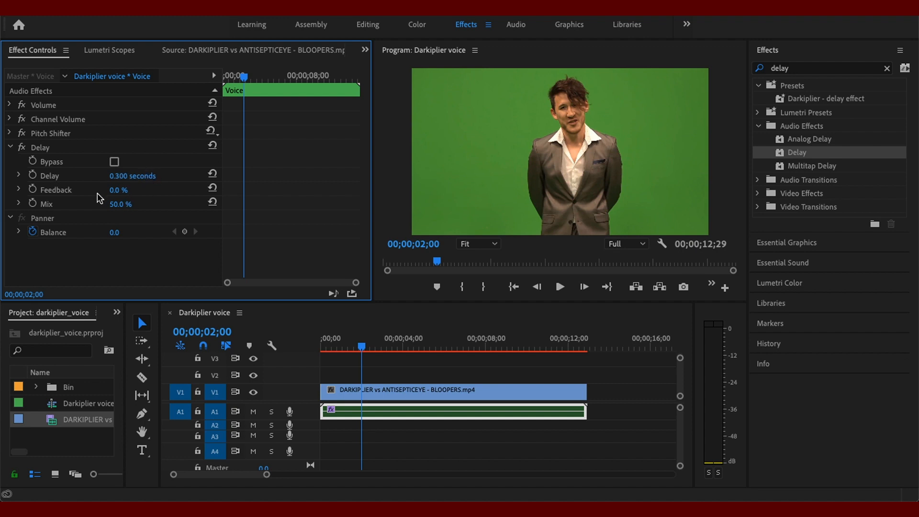
pyautogui.click(115, 191)
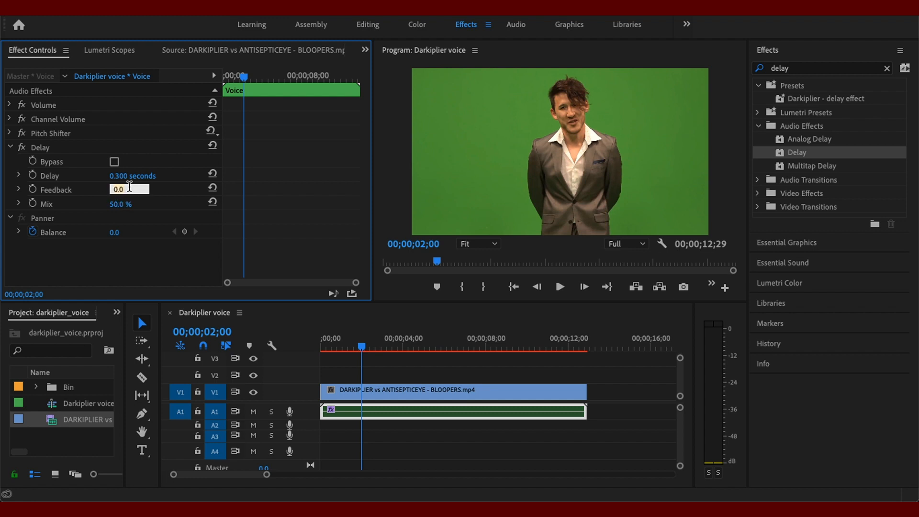
pyautogui.write('40')
pyautogui.press('Return')
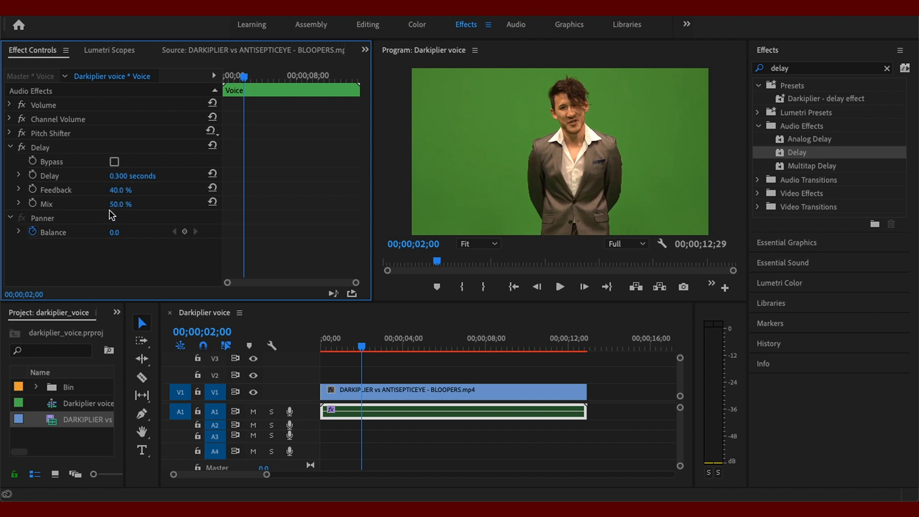
pyautogui.click(125, 203)
pyautogui.write('30')
pyautogui.press('Return')
# Play the sequence from the start to listen to the delayed voice, and collapse the Delay settings
pyautogui.click(320, 348)
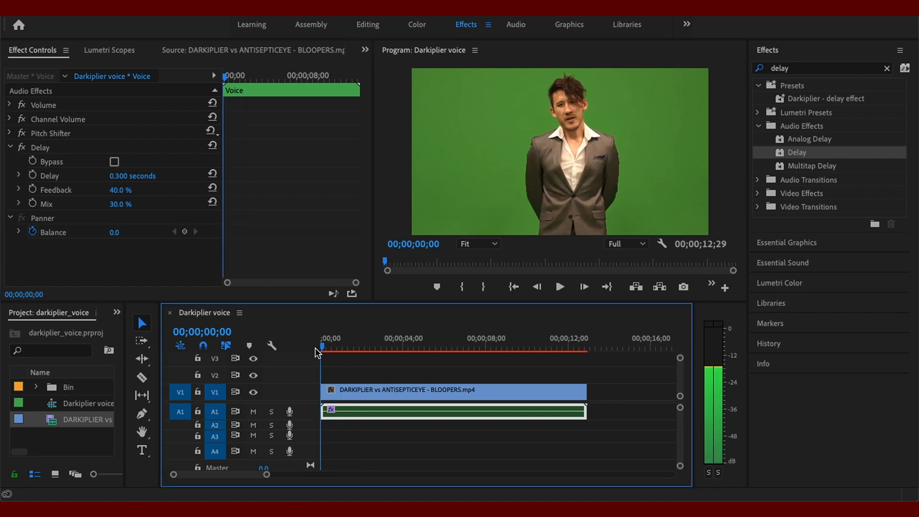
pyautogui.press('space')
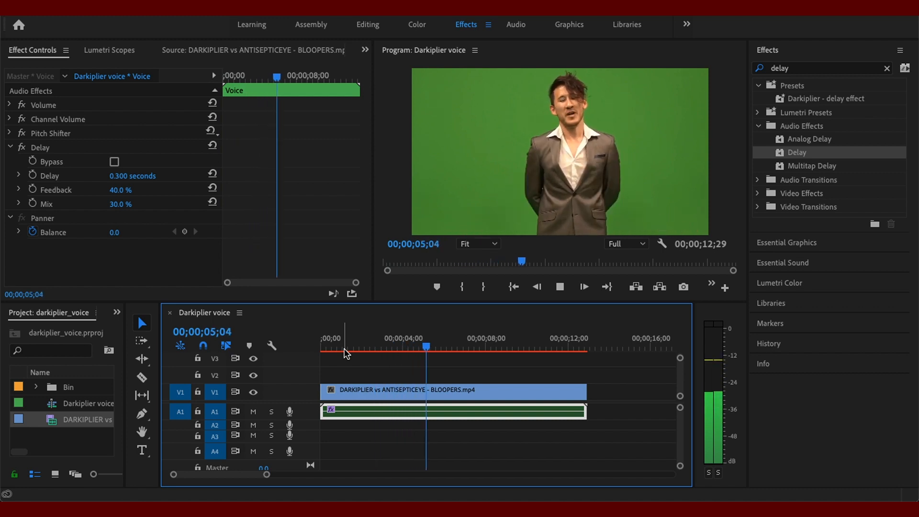
pyautogui.press('space')
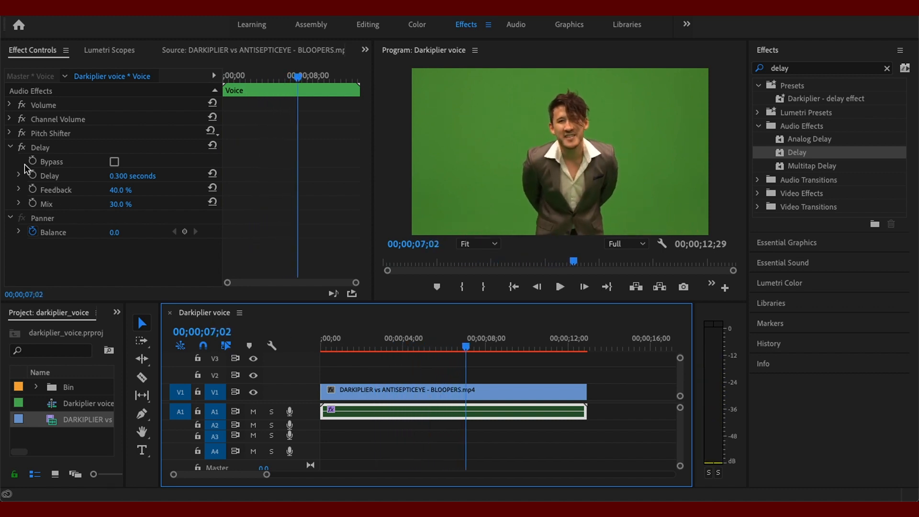
pyautogui.click(10, 146)
pyautogui.click(9, 147)
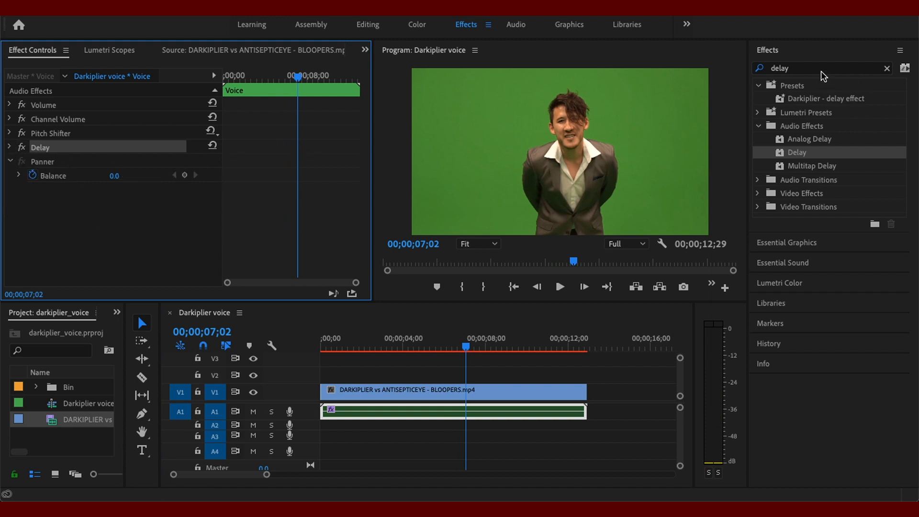
# Find the Graphic Equalizer (10 Bands) audio effect and add it to the Voice clip after the Delay
pyautogui.click(886, 68)
pyautogui.click(786, 70)
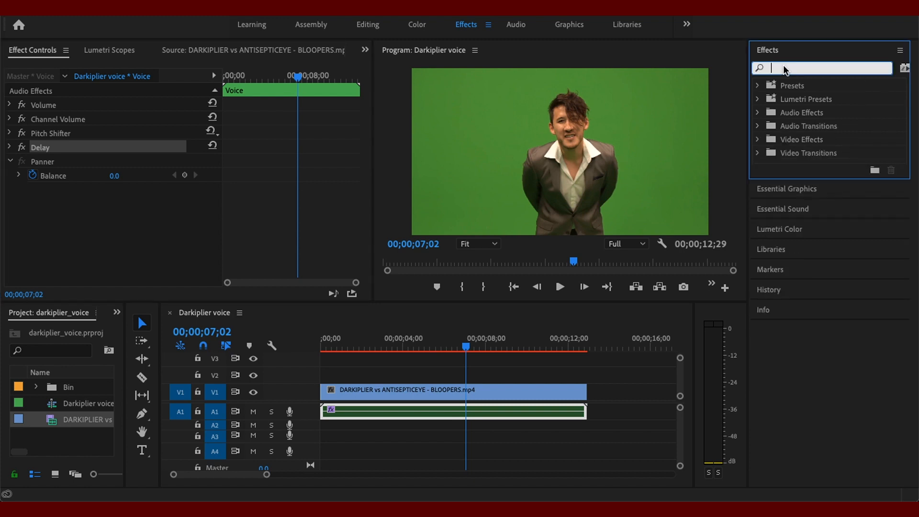
pyautogui.write('grap')
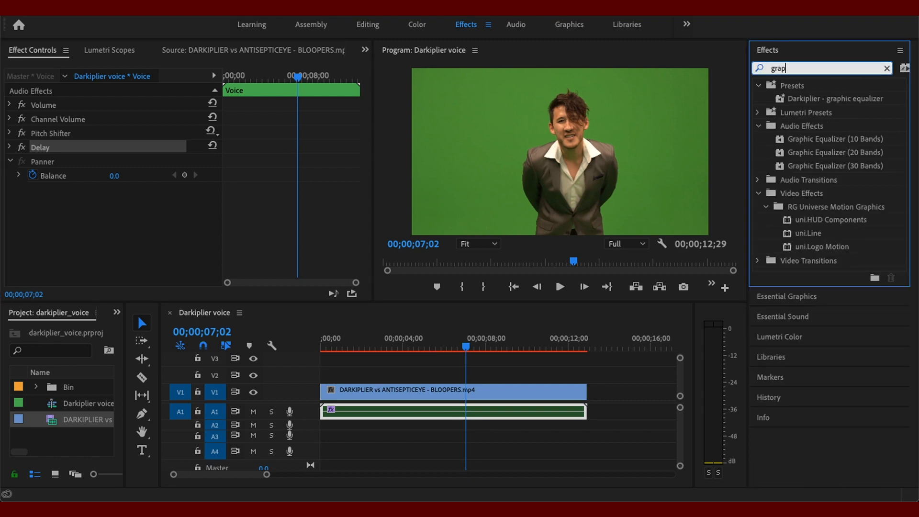
pyautogui.write('hic eqau')
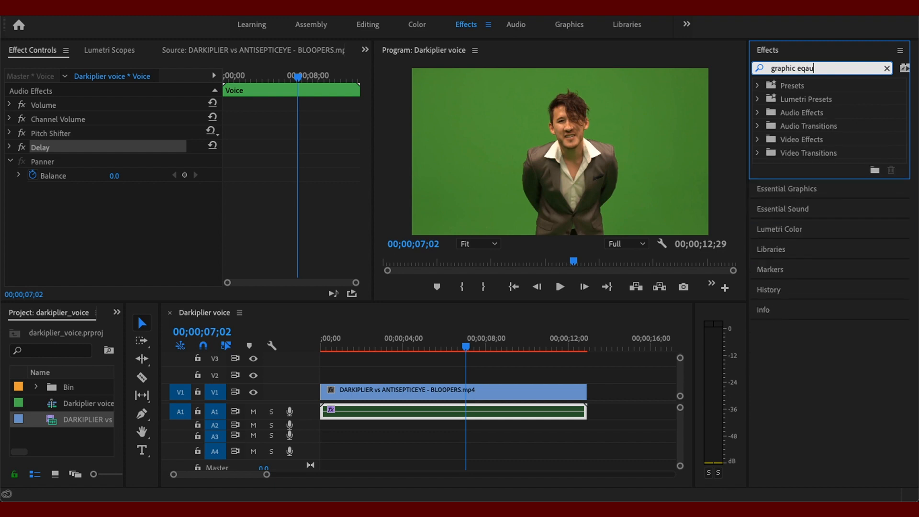
pyautogui.press('BackSpace')
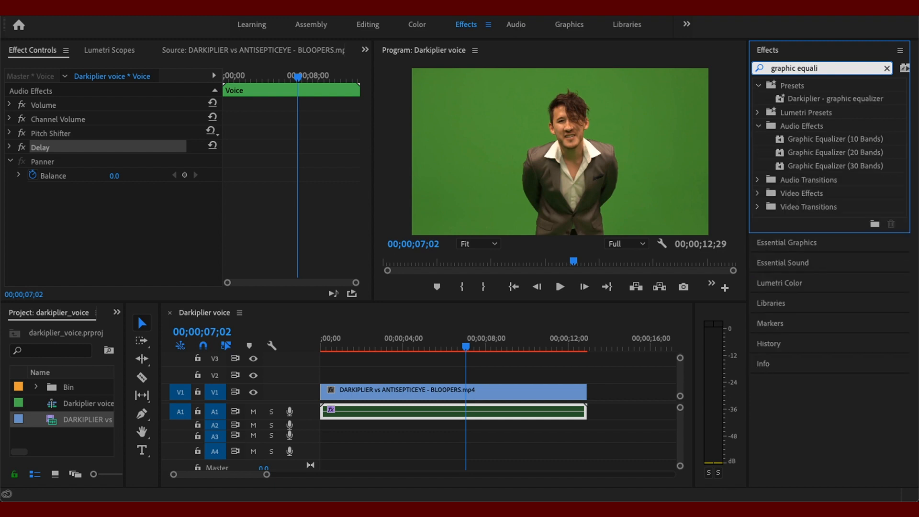
pyautogui.moveTo(808, 141); pyautogui.dragTo(97, 198)
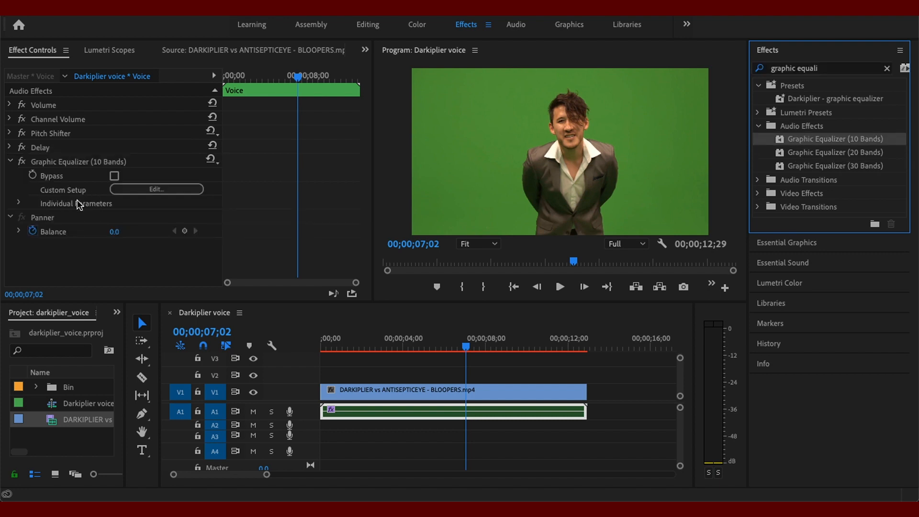
# Open the Graphic Equalizer's custom setup and lower the high bands: 4k to -5.6, 8k to -11.1 and >16k Hz to -15.3
pyautogui.click(129, 192)
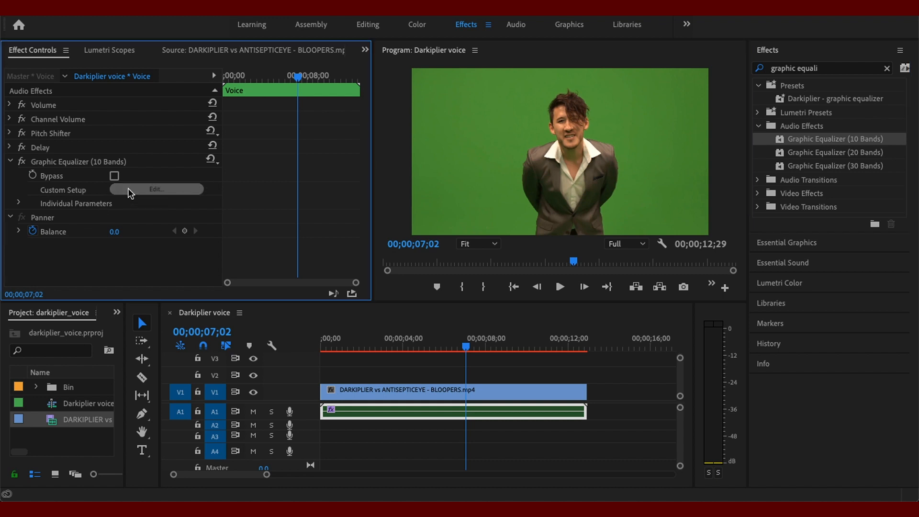
pyautogui.moveTo(377, 137); pyautogui.dragTo(162, 106)
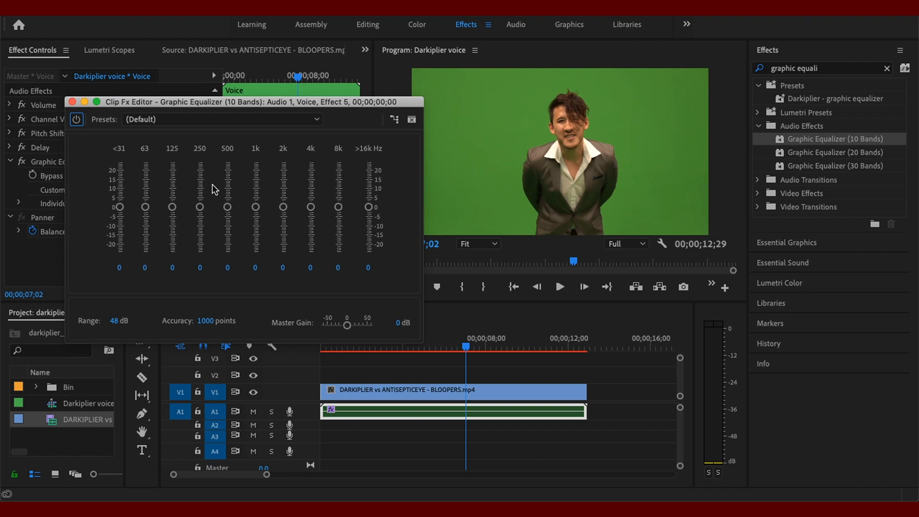
pyautogui.moveTo(335, 346); pyautogui.dragTo(299, 346)
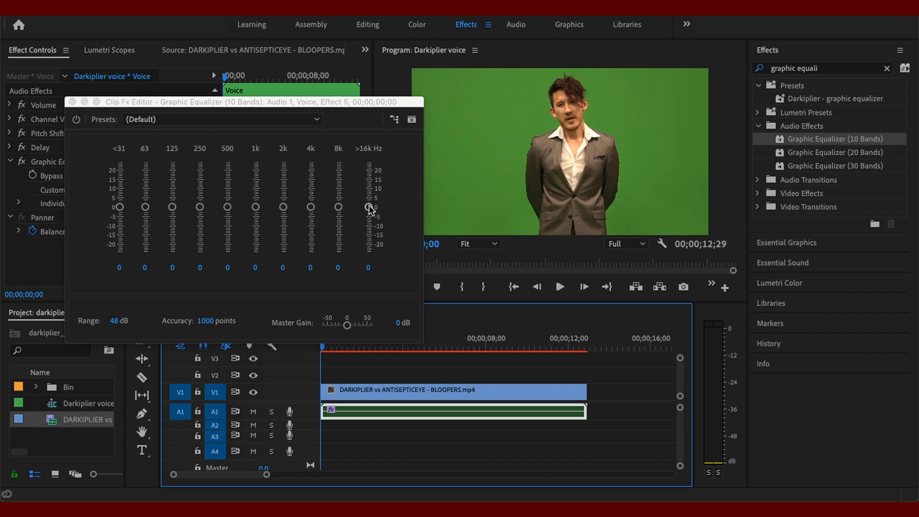
pyautogui.moveTo(370, 211)
pyautogui.mouseDown()
pyautogui.moveTo(370, 199)
pyautogui.moveTo(370, 250)
pyautogui.moveTo(370, 210)
pyautogui.mouseUp()
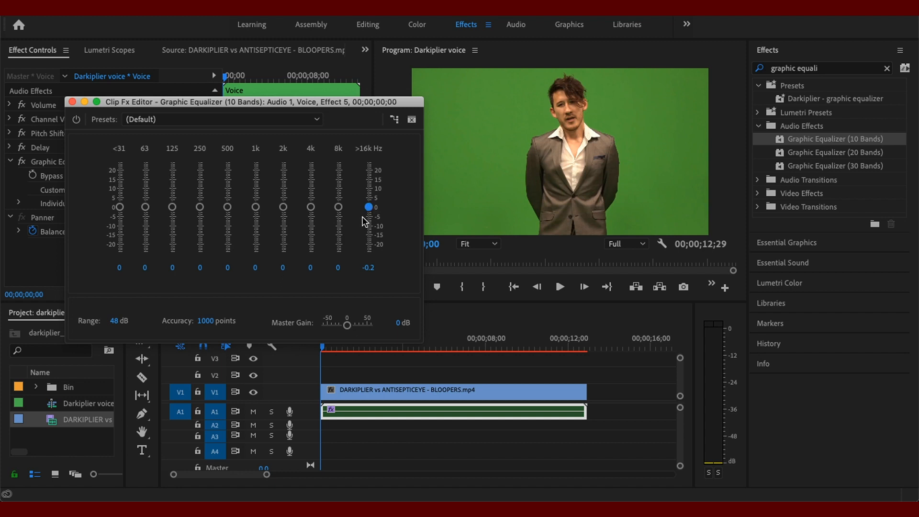
pyautogui.moveTo(369, 207); pyautogui.dragTo(370, 238)
pyautogui.moveTo(339, 209); pyautogui.dragTo(313, 217)
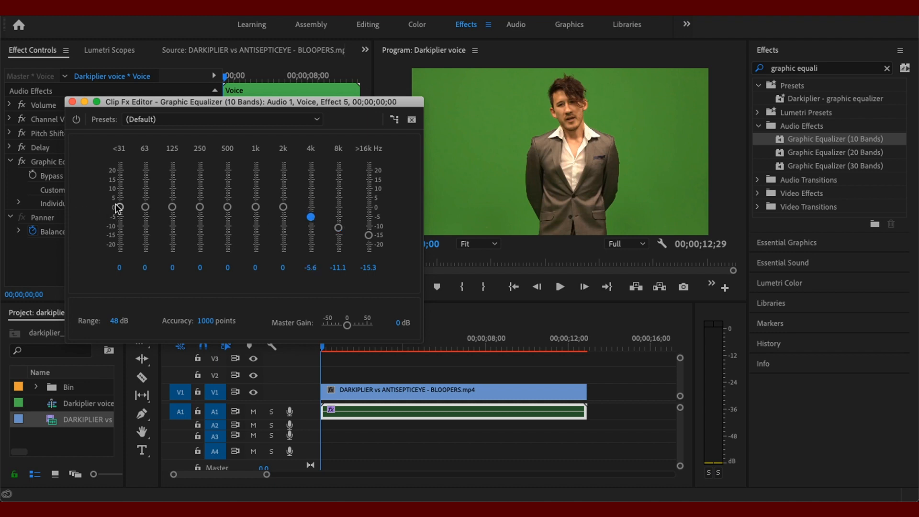
# Raise the equalizer's low bands: <31 to 22.2, 63 to 18.7, 125 to 12.8 and 250 to 4.7
pyautogui.moveTo(119, 207); pyautogui.dragTo(120, 166)
pyautogui.moveTo(146, 207); pyautogui.dragTo(146, 172)
pyautogui.moveTo(171, 208); pyautogui.dragTo(201, 201)
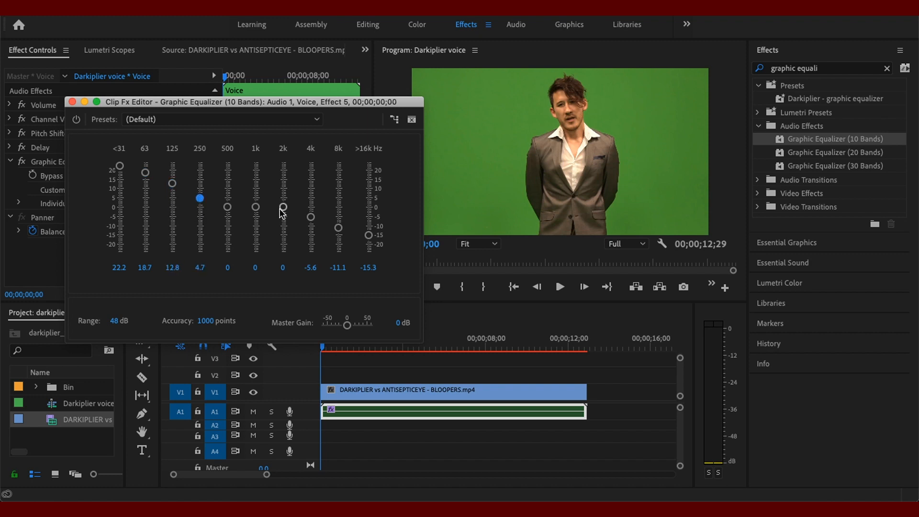
# Fine-tune the equalizer during playback: 250 at 7.4, 500 at 3.1, 1k at -0.1 and 2k at -0.5
pyautogui.moveTo(256, 207); pyautogui.dragTo(284, 211)
pyautogui.press('space')
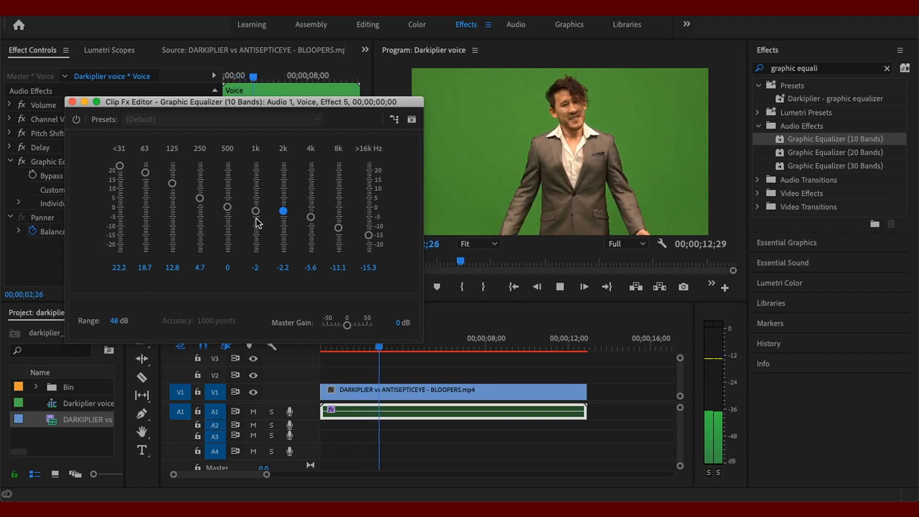
pyautogui.moveTo(227, 207); pyautogui.dragTo(281, 207)
pyautogui.moveTo(200, 198); pyautogui.dragTo(200, 194)
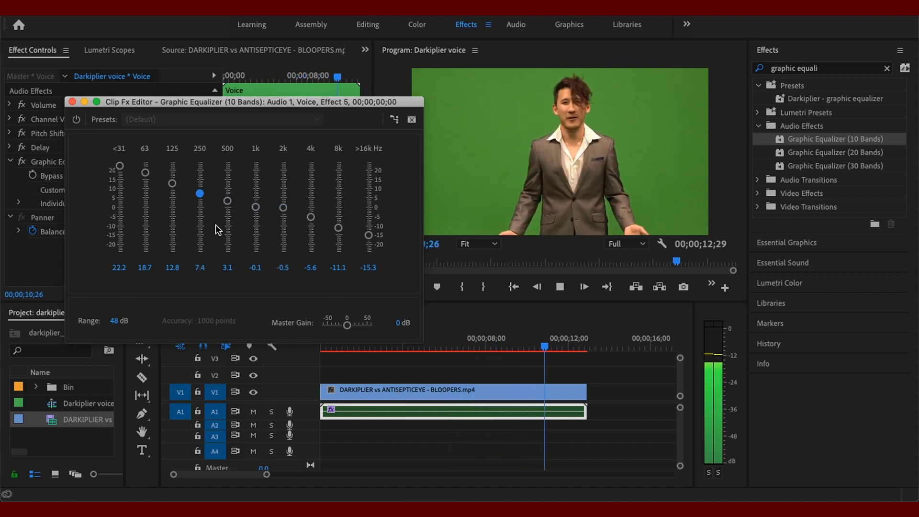
pyautogui.press('space')
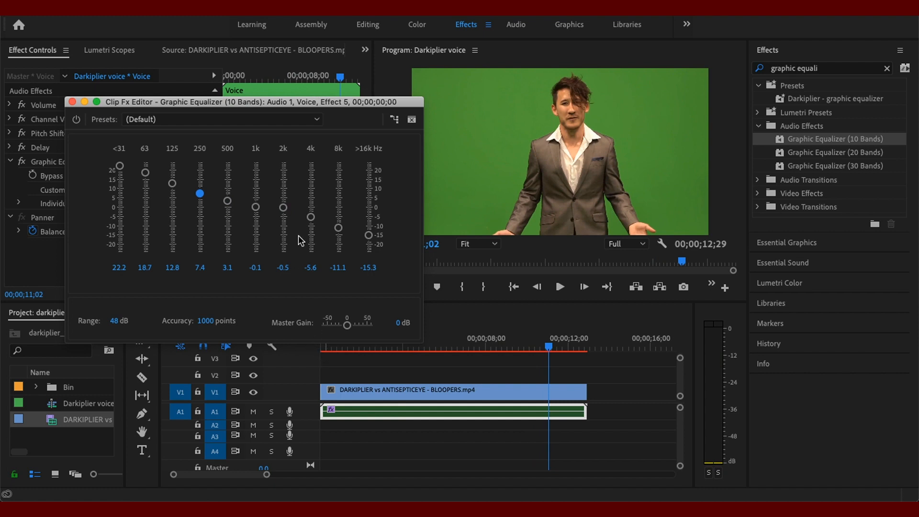
# Return the playhead to the sequence start, and close the equalizer editor with its effect settings collapsed
pyautogui.moveTo(286, 109); pyautogui.dragTo(281, 95)
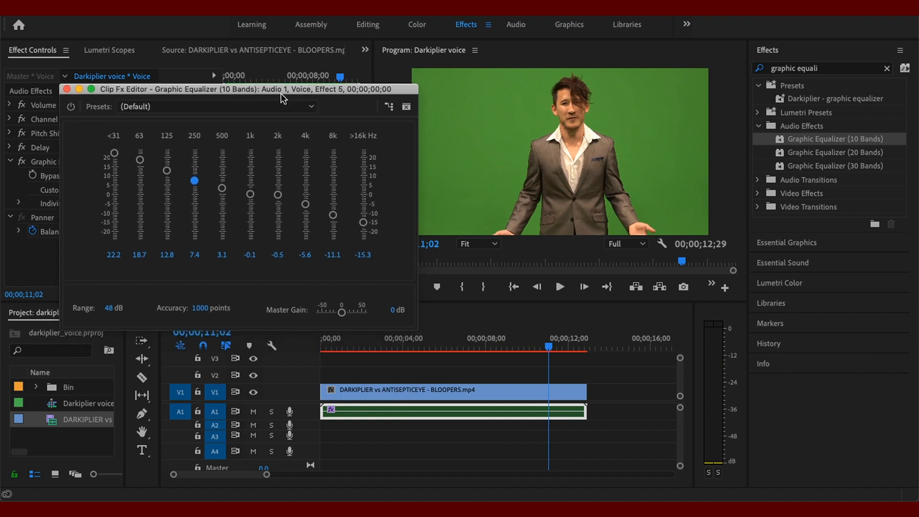
pyautogui.click(325, 344)
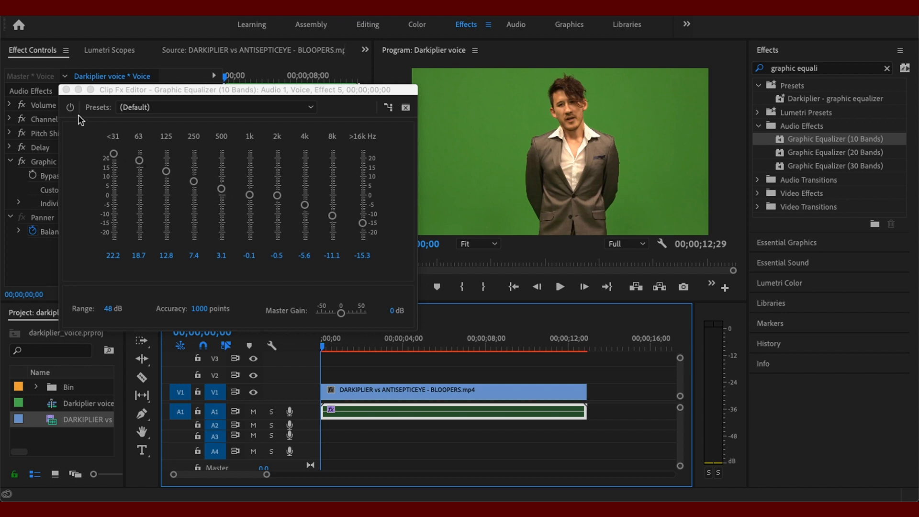
pyautogui.click(66, 89)
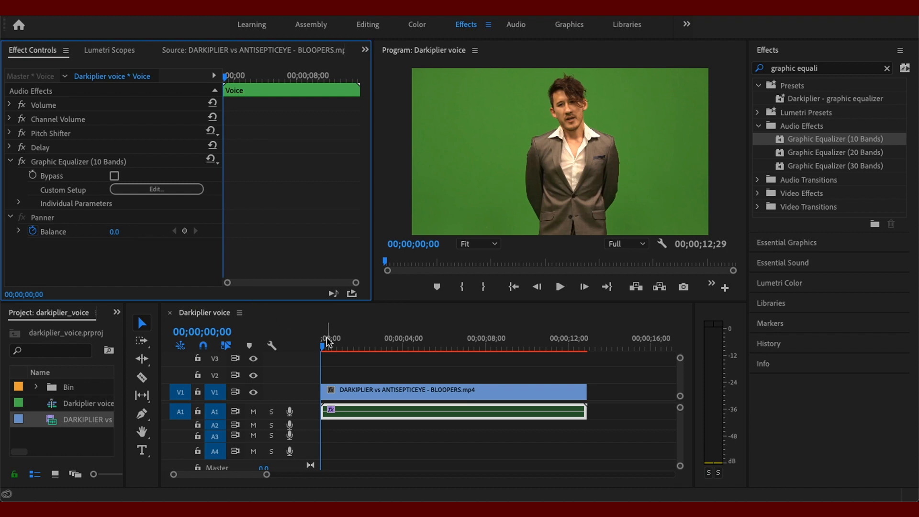
pyautogui.click(10, 161)
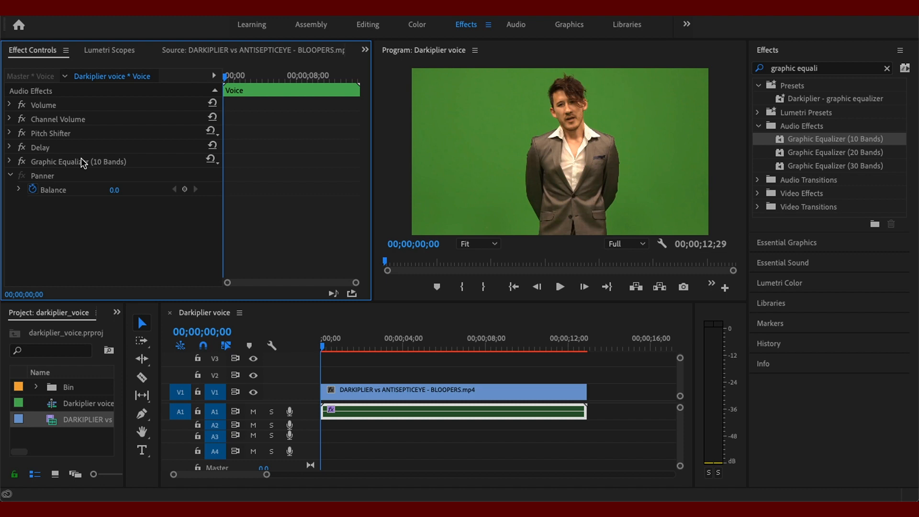
# Save the Voice clip's Pitch Shifter effect as a preset named "Darkiplier - pitch"
pyautogui.click(46, 134)
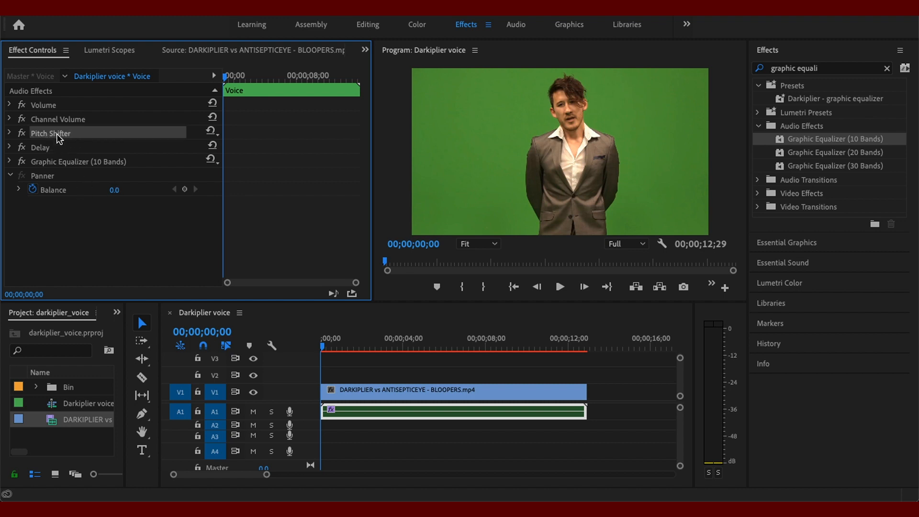
pyautogui.click(68, 162)
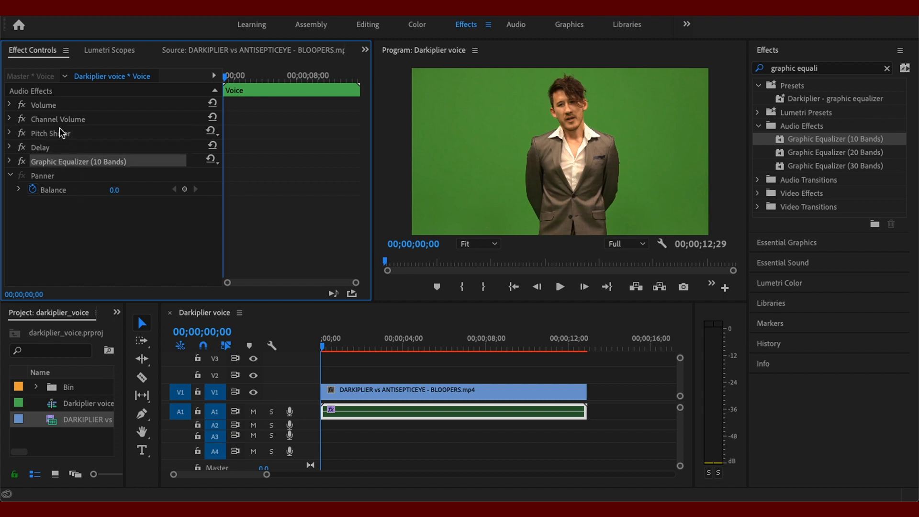
pyautogui.click(63, 139)
pyautogui.click(67, 159)
pyautogui.click(56, 137)
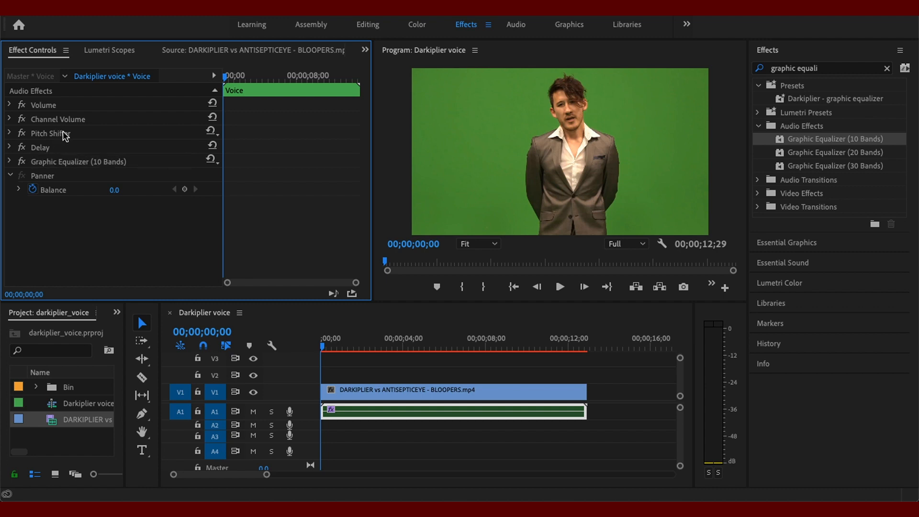
pyautogui.click(67, 134)
pyautogui.rightClick(85, 136)
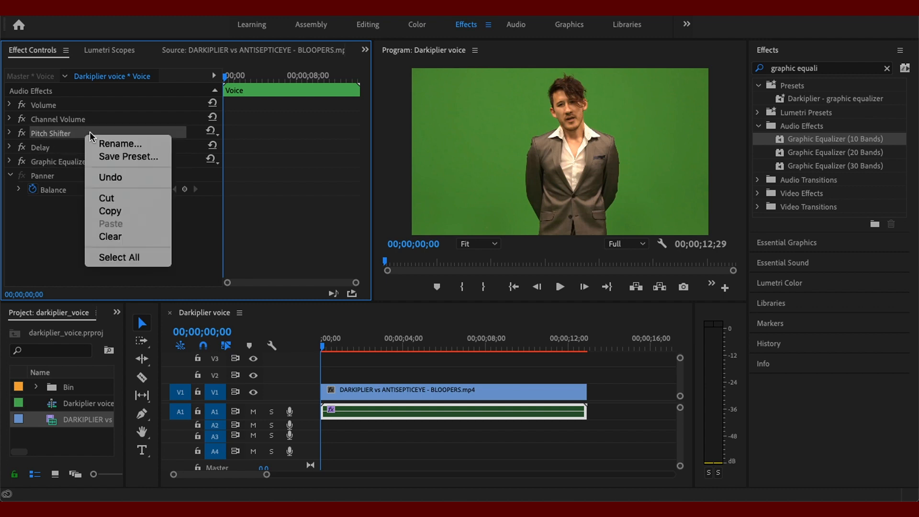
pyautogui.click(128, 156)
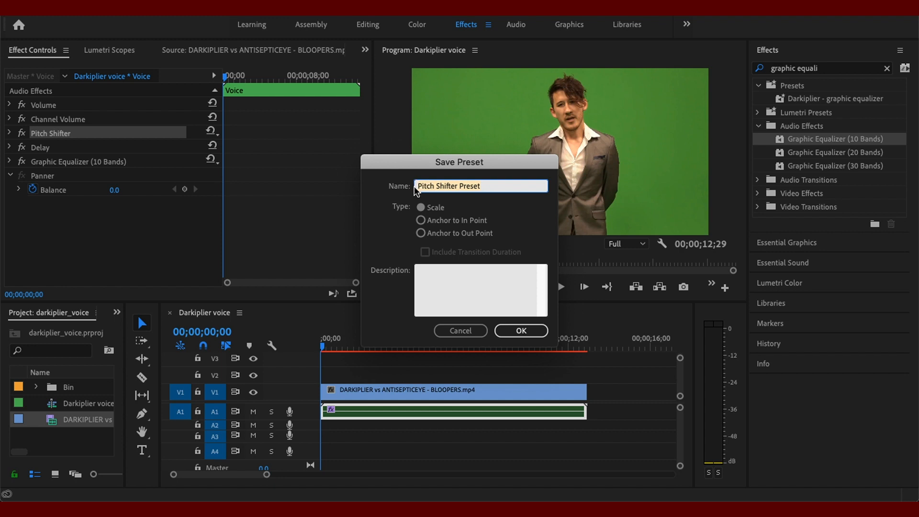
pyautogui.write('D')
pyautogui.write('ch')
pyautogui.press('Return')
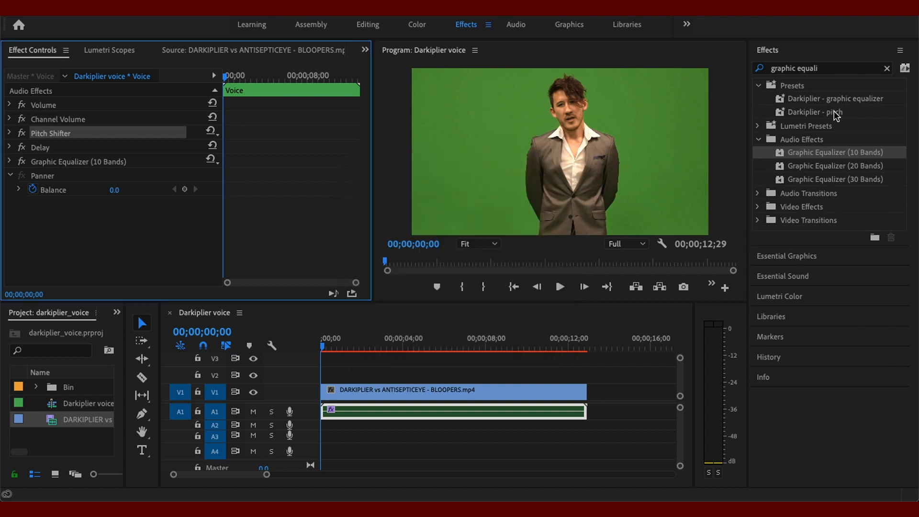
# Search the effects for "darkiplier" and apply the Darkiplier - pitch preset to the Voice clip
pyautogui.click(885, 64)
pyautogui.click(886, 69)
pyautogui.click(831, 71)
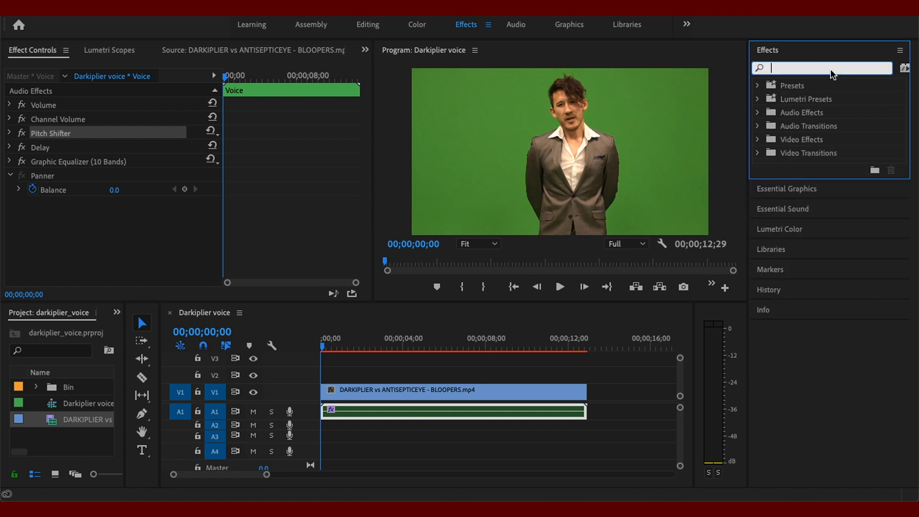
pyautogui.write('darkiplier')
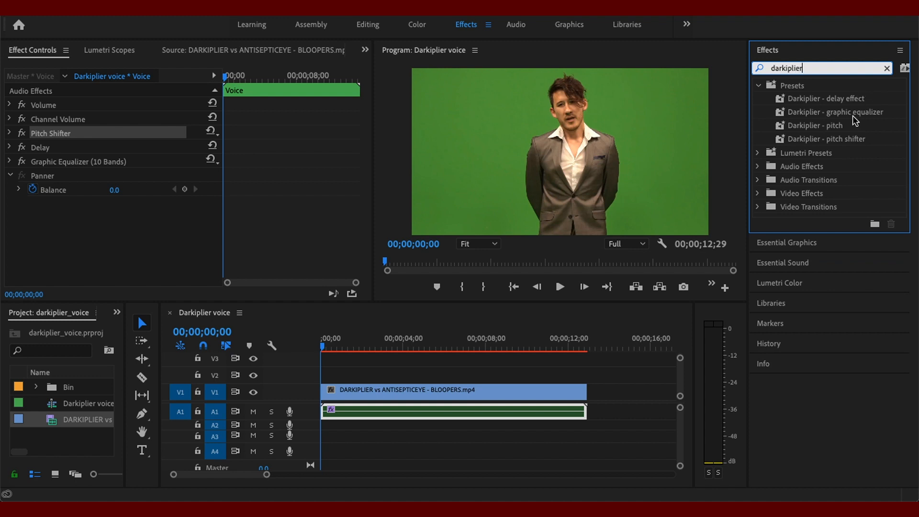
pyautogui.click(838, 140)
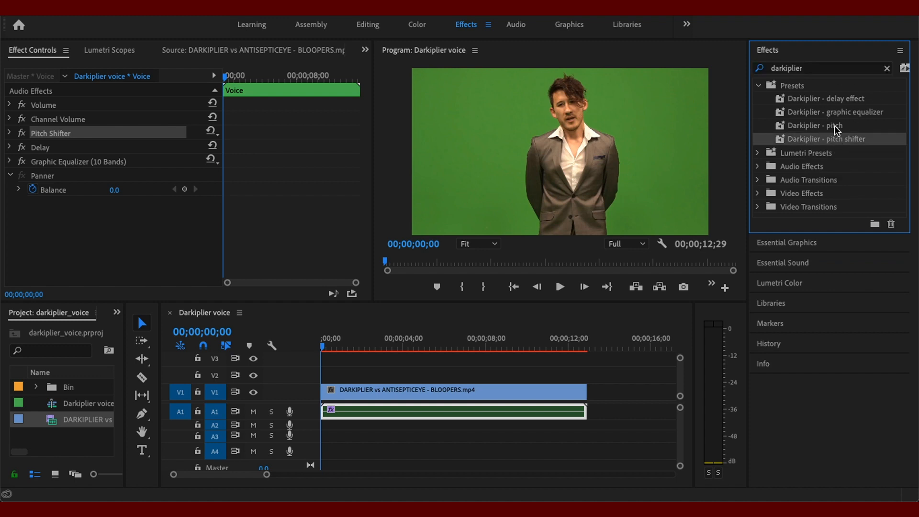
pyautogui.click(847, 125)
pyautogui.moveTo(829, 129); pyautogui.dragTo(447, 414)
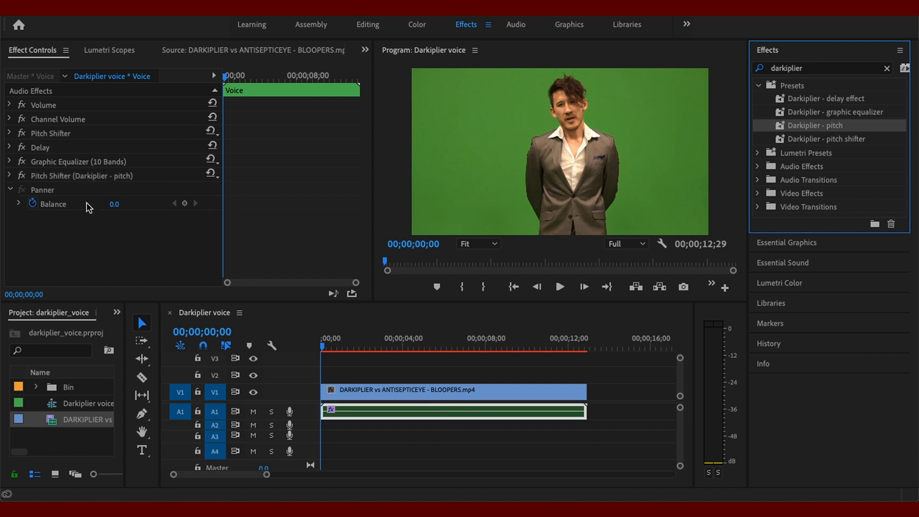
# Expand the added Pitch Shifter (Darkiplier - pitch) effect to check its parameters, and delete it from the Voice clip
pyautogui.click(90, 177)
pyautogui.click(10, 175)
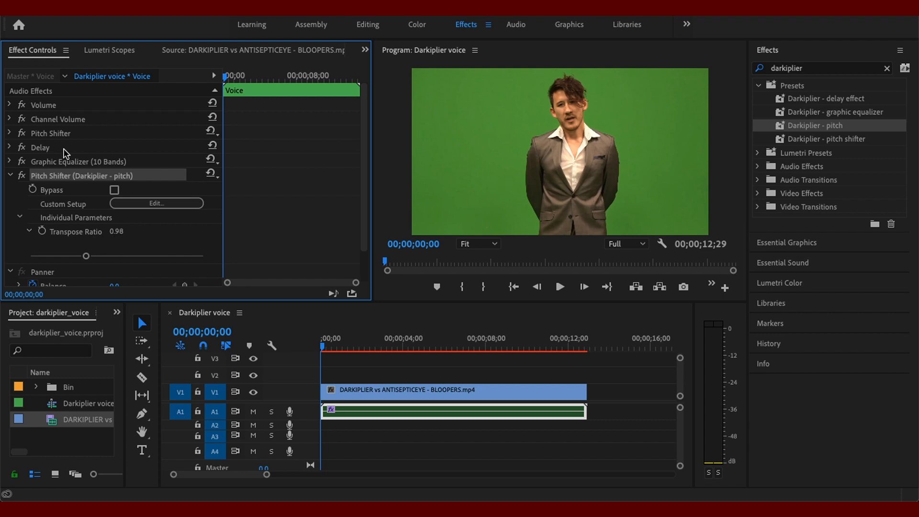
pyautogui.press('Delete')
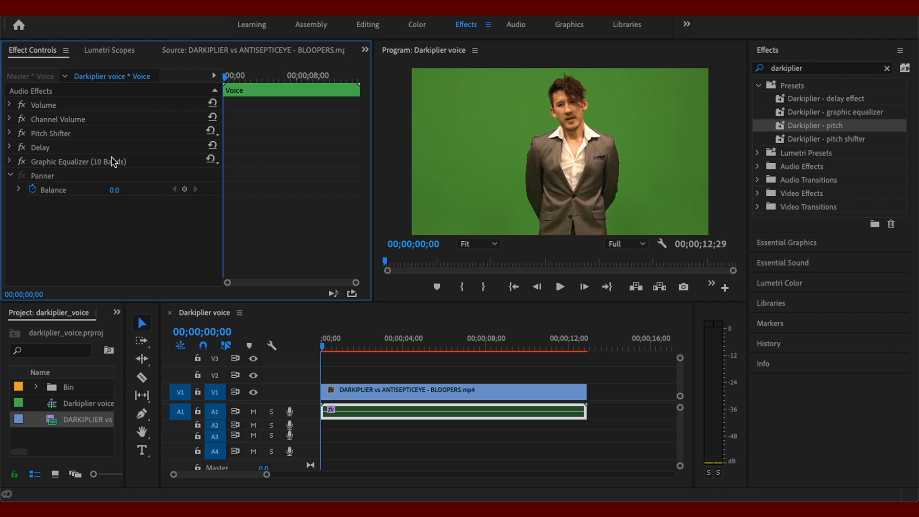
# Open the extraeffects sequence from the Bin, and close it to return to the Darkiplier voice sequence
pyautogui.click(36, 387)
pyautogui.scroll(-2, 73, 423)
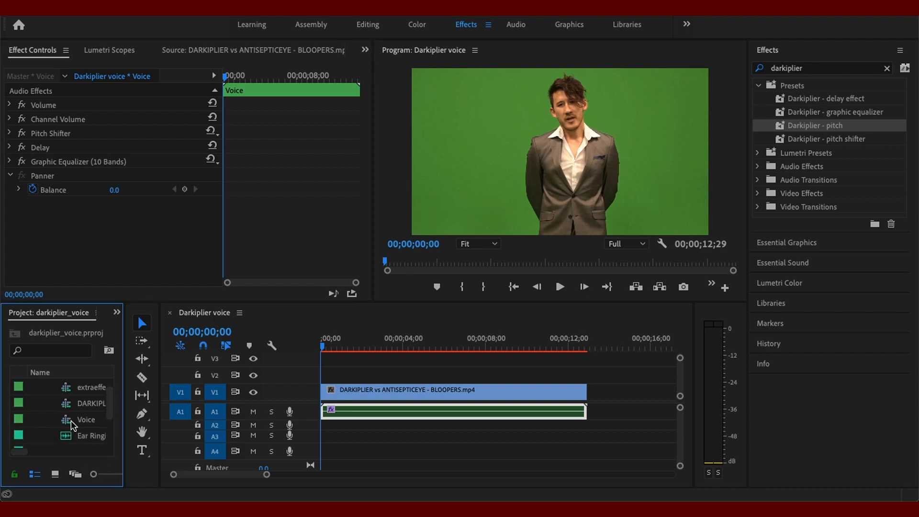
pyautogui.doubleClick(84, 403)
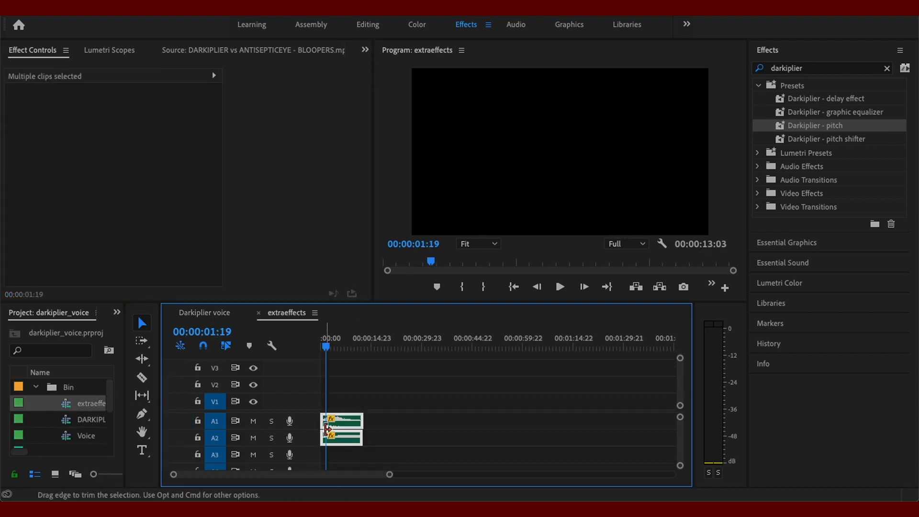
pyautogui.click(216, 313)
pyautogui.click(258, 312)
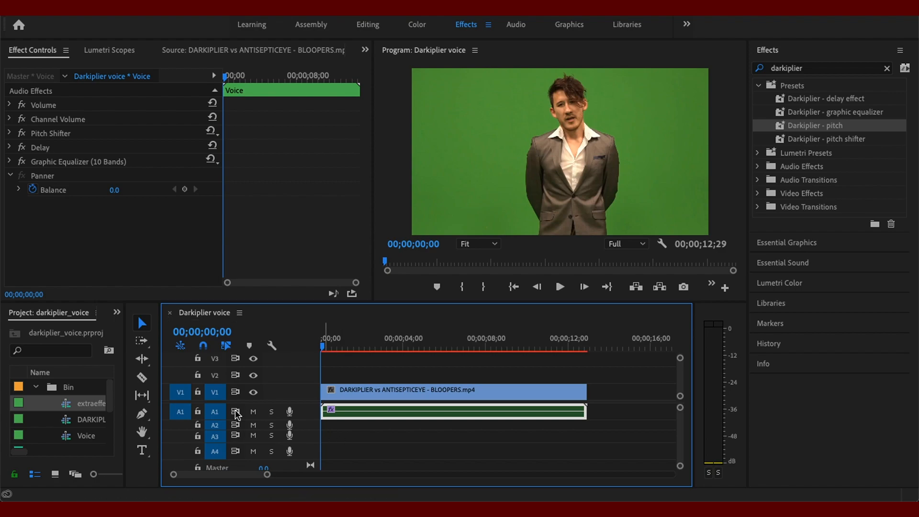